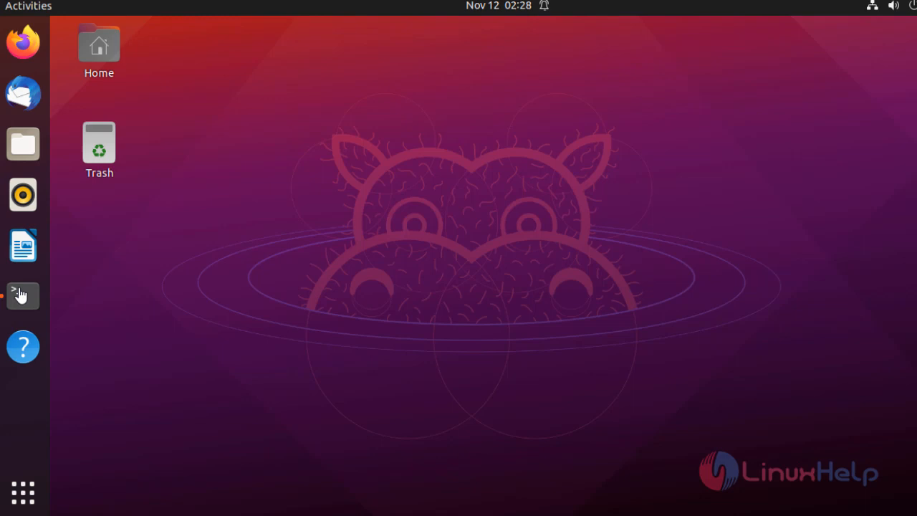
# Run lsb_release -a in a new terminal, reporting Ubuntu 21.04 (hirsute).
pyautogui.click(19, 293)
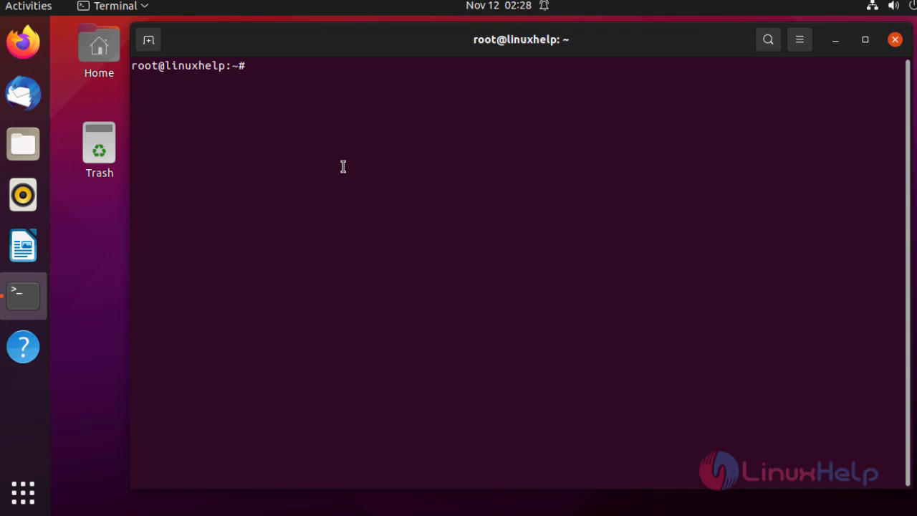
pyautogui.press('Return')
pyautogui.press('Return')
pyautogui.write('l')
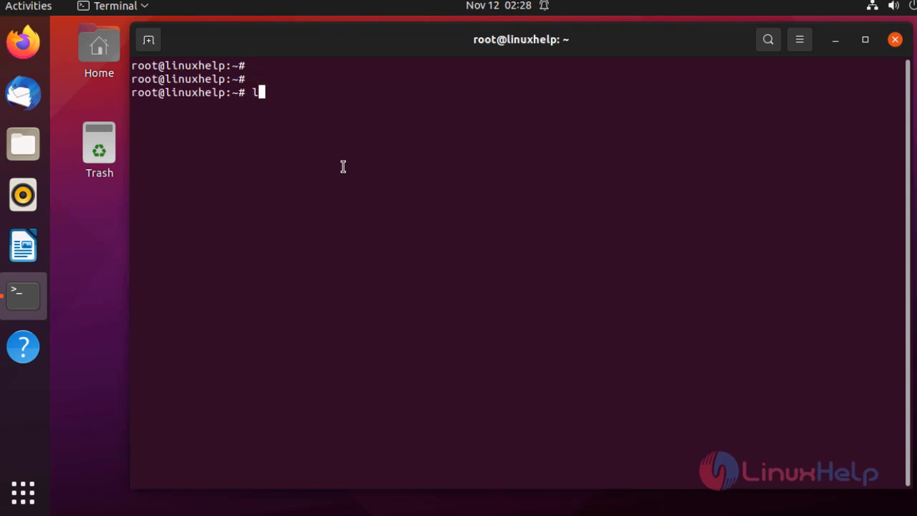
pyautogui.write('sb_r')
pyautogui.write('elease ')
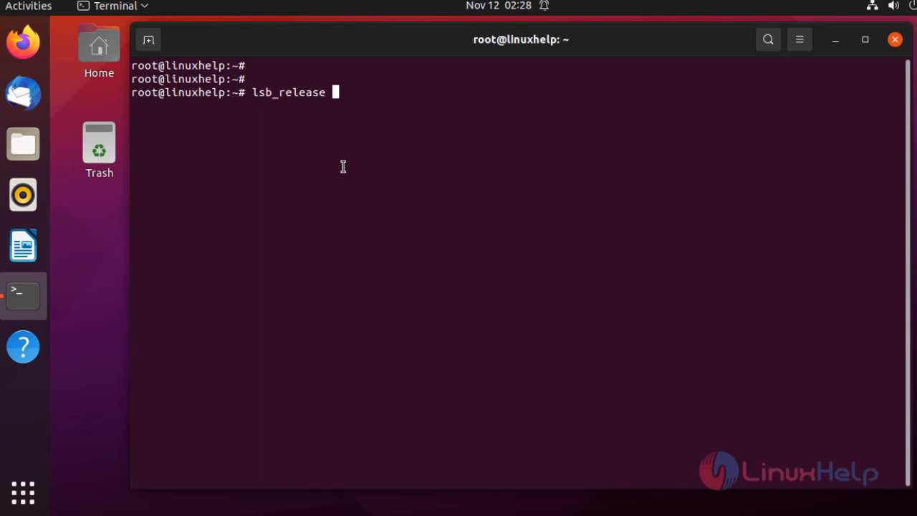
pyautogui.write('-a')
pyautogui.press('Return')
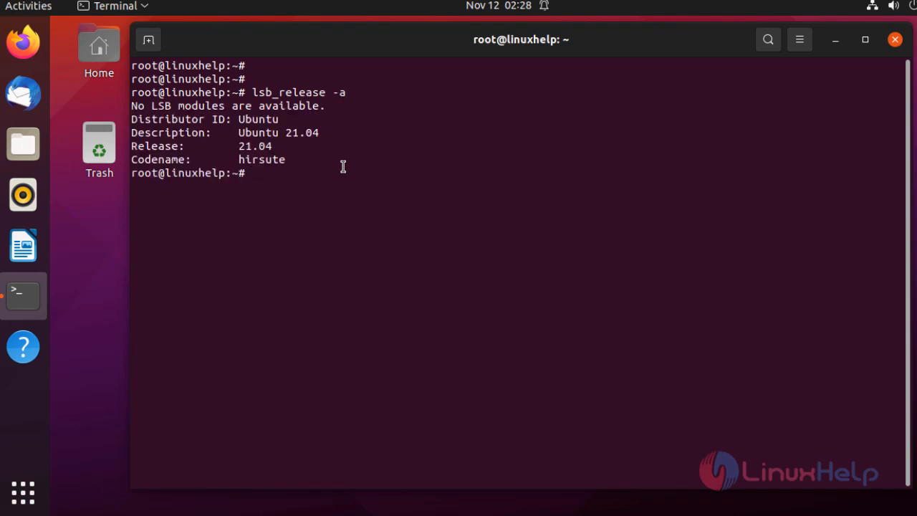
pyautogui.press('Return')
pyautogui.press('Return')
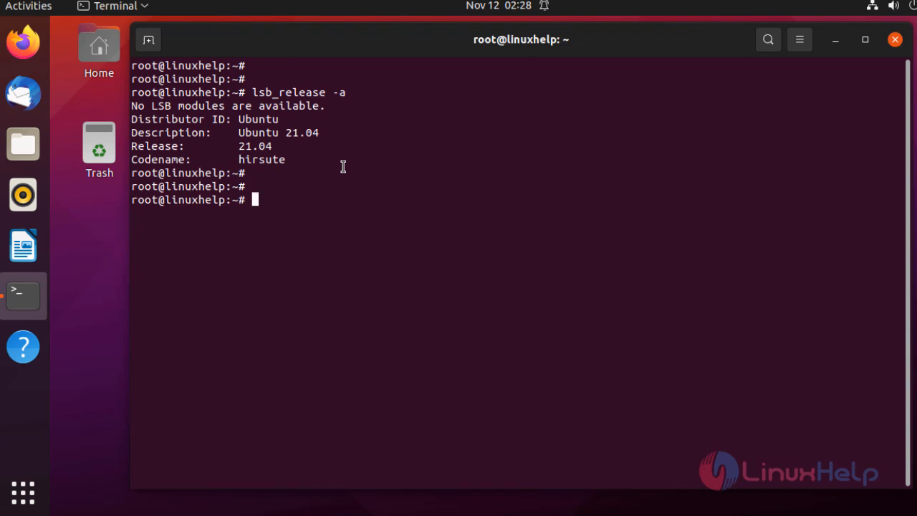
pyautogui.write('ap')
pyautogui.write('t in')
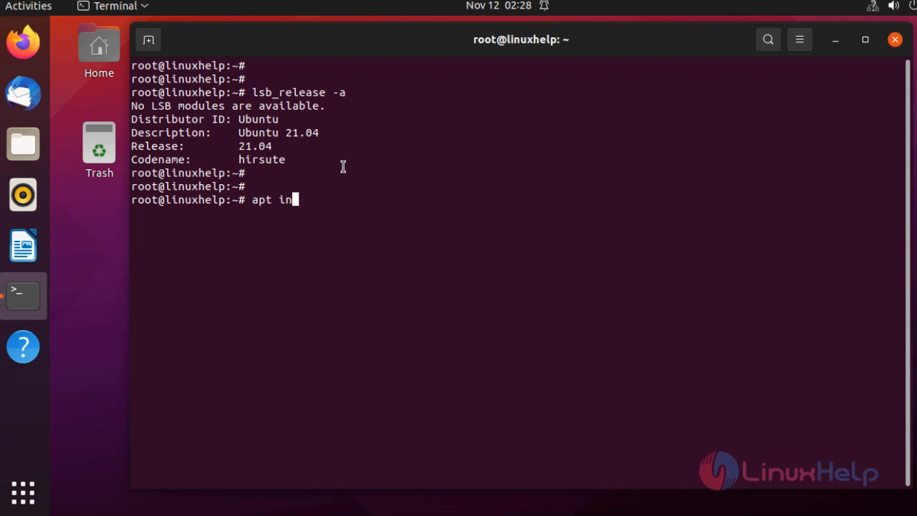
pyautogui.write('stall ')
pyautogui.write('nfs')
pyautogui.write('-ker')
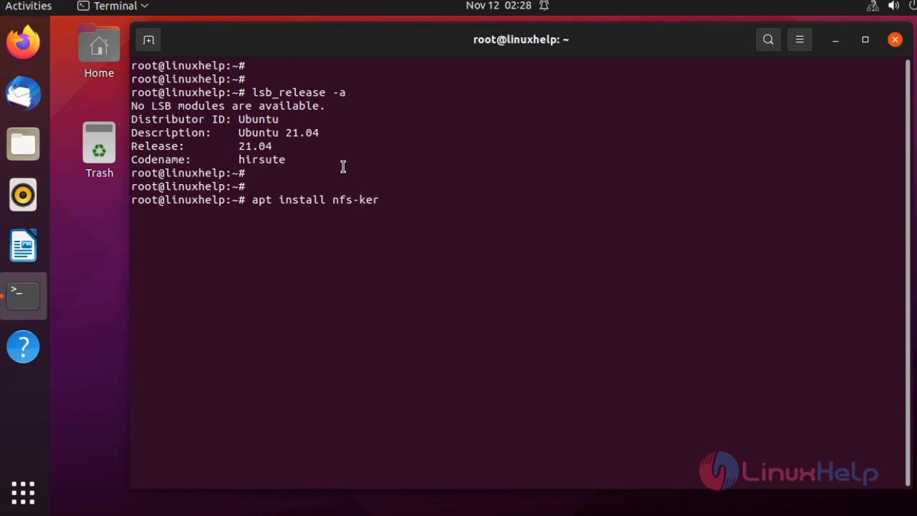
pyautogui.write('nel-')
pyautogui.write('server')
# Run apt install nfs-kernel-server and confirm installing it with its dependencies.
pyautogui.press('Return')
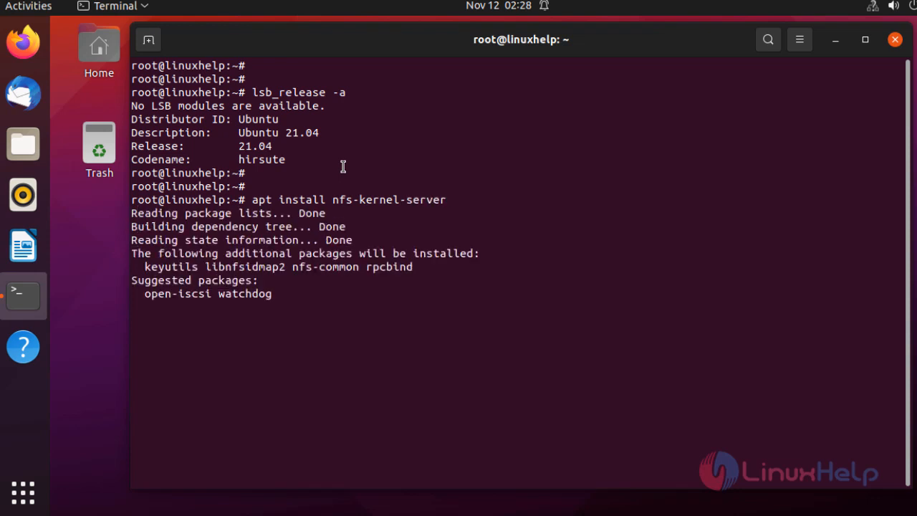
pyautogui.write('y')
pyautogui.press('Return')
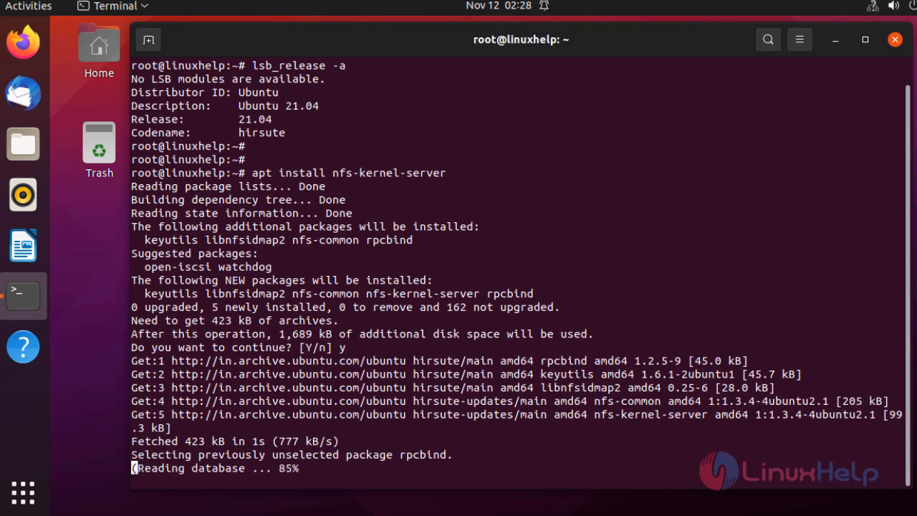
pyautogui.press('Return')
pyautogui.press('Return')
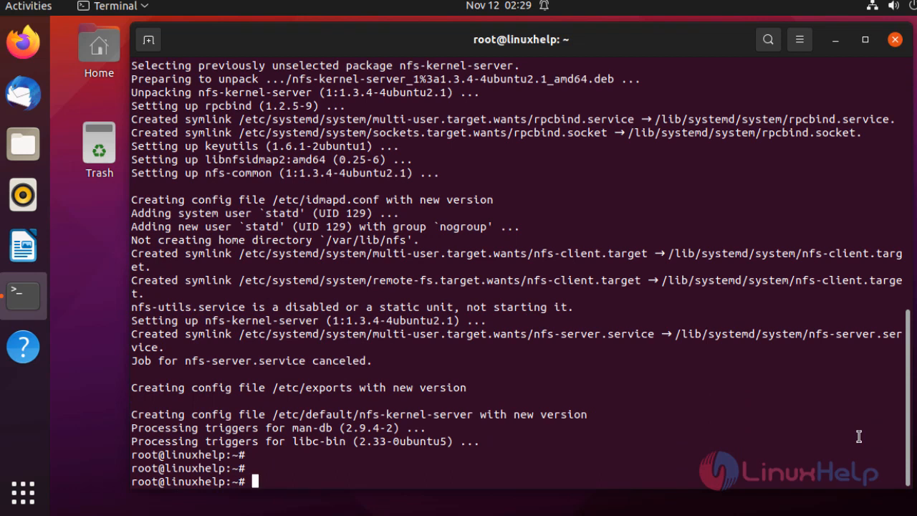
pyautogui.write('syste')
pyautogui.write('mctl ')
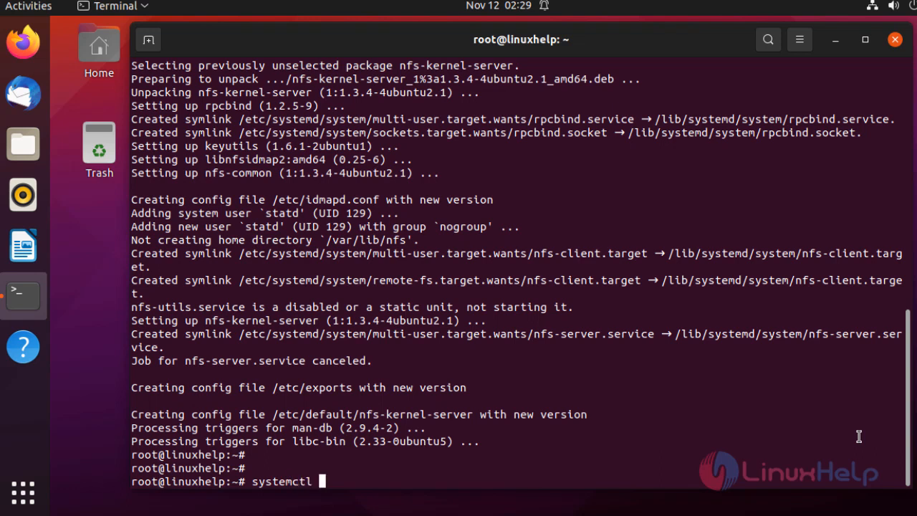
pyautogui.write('status ')
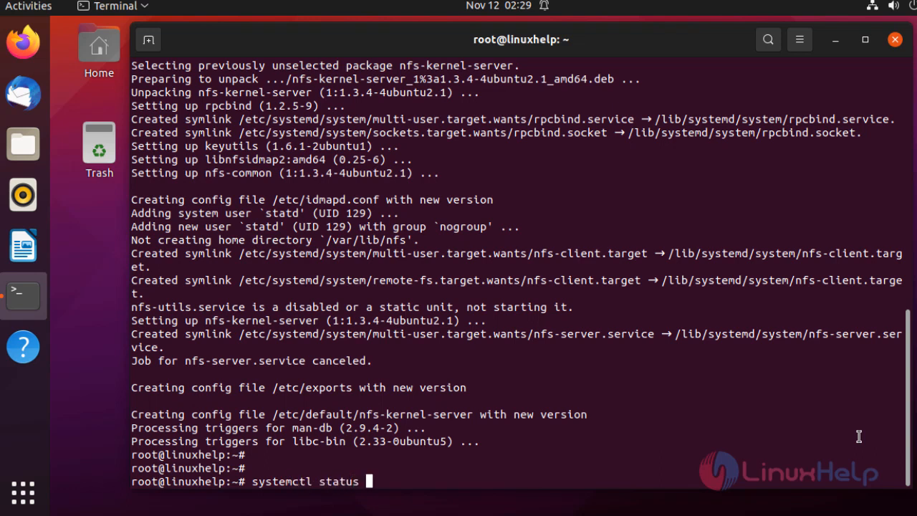
pyautogui.write('nf')
pyautogui.write('s-ker')
pyautogui.write('nel-s')
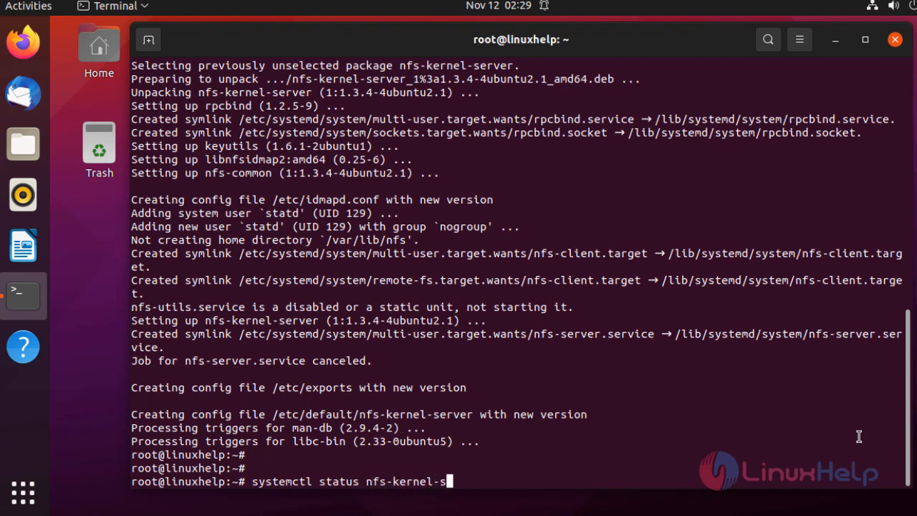
pyautogui.write('erver')
# Run systemctl status nfs-kernel-server, showing it loaded, enabled and active (exited).
pyautogui.press('Return')
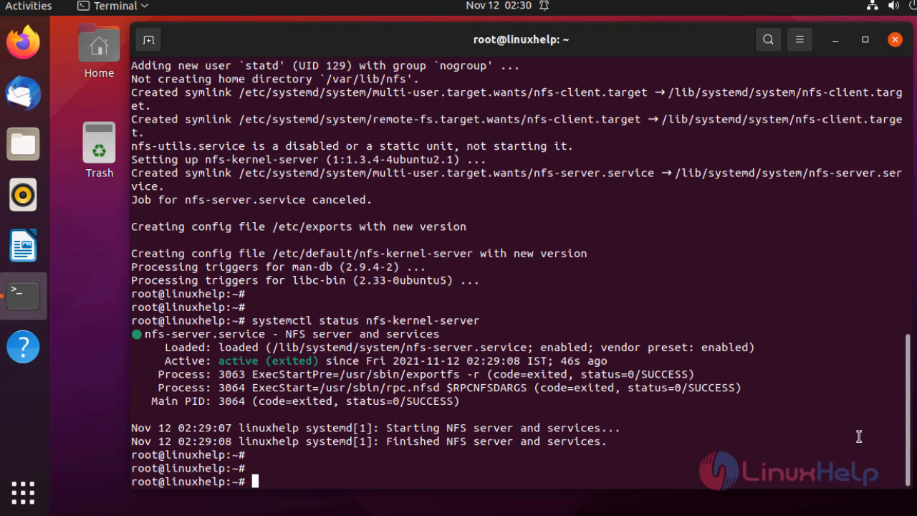
pyautogui.write('syste')
pyautogui.write('mctl')
pyautogui.write(' enab')
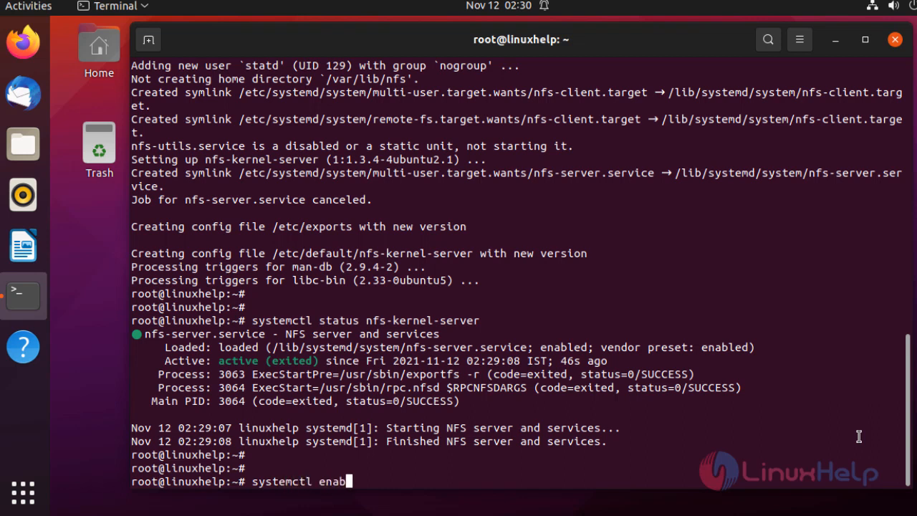
pyautogui.write('le n')
pyautogui.write('fs')
pyautogui.write('-ker')
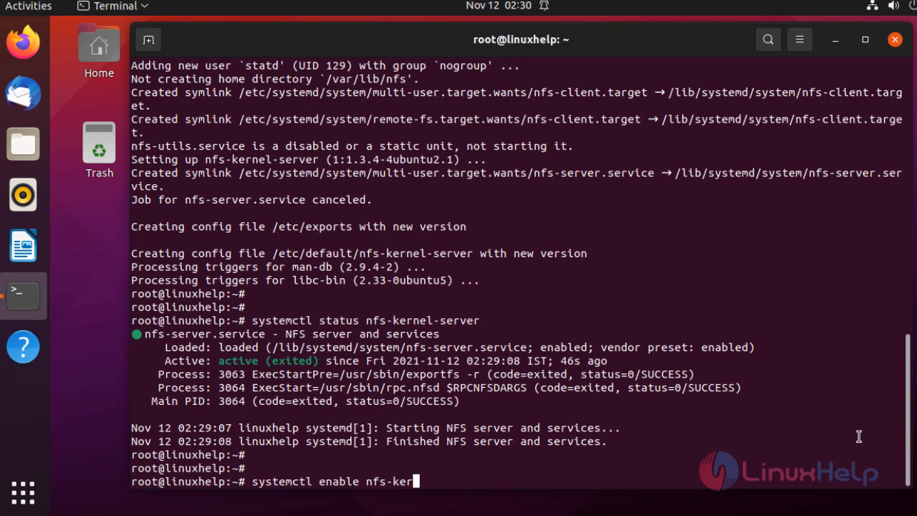
pyautogui.write('nel-')
pyautogui.write('server')
# Run systemctl enable nfs-kernel-server so the service starts at boot.
pyautogui.press('Return')
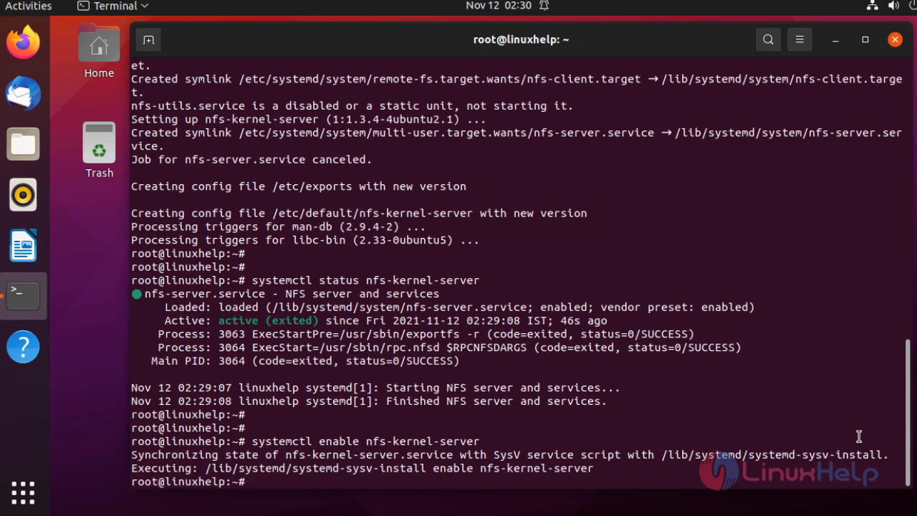
pyautogui.press('Return')
pyautogui.press('Return')
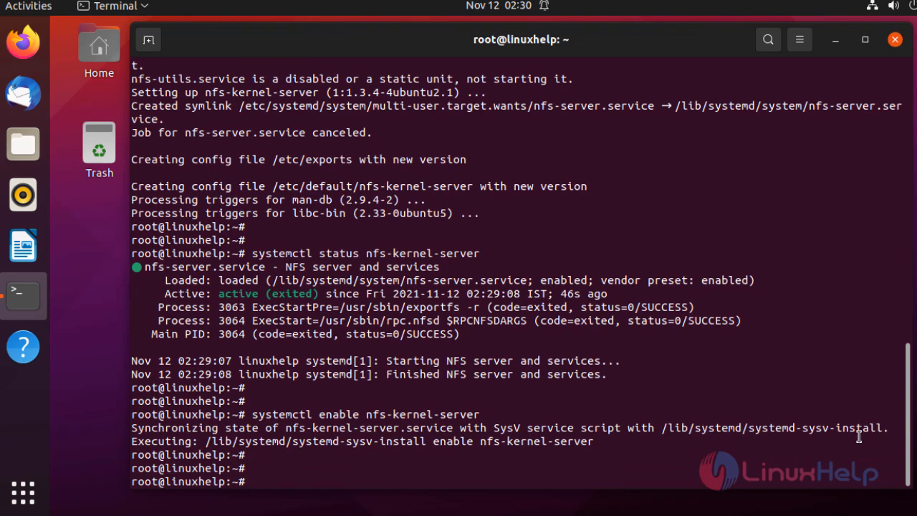
pyautogui.press('Return')
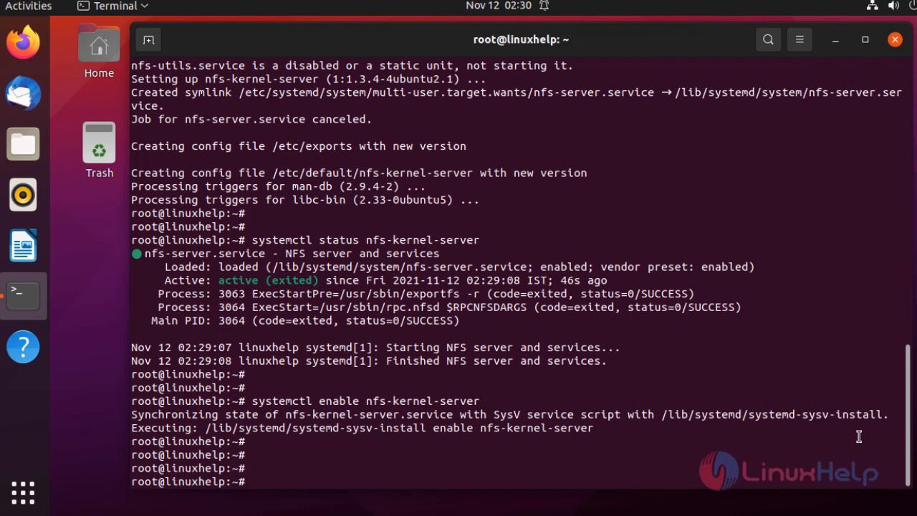
pyautogui.write('mk')
pyautogui.write('dir ')
pyautogui.write('/')
pyautogui.write('nf')
pyautogui.write('ssha')
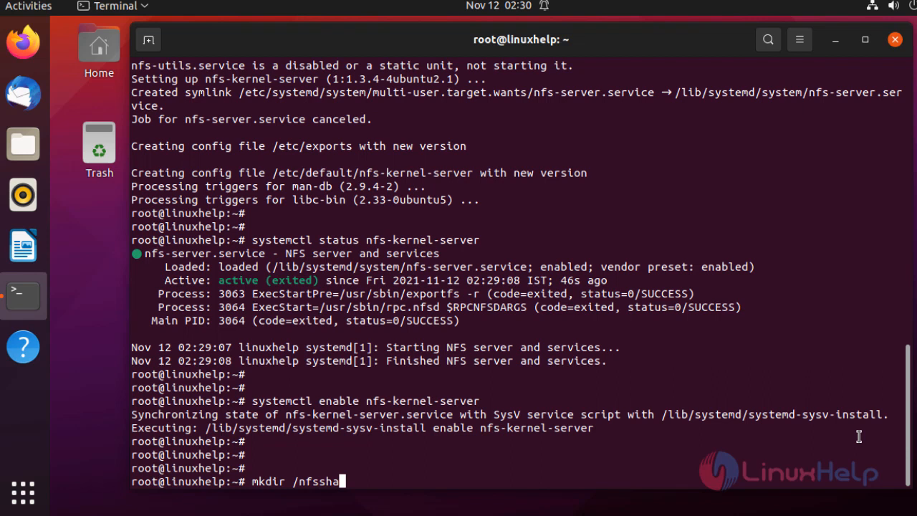
pyautogui.write('re')
# Create /nfsshare with mkdir and apply chmod 777 -R to it.
pyautogui.press('Return')
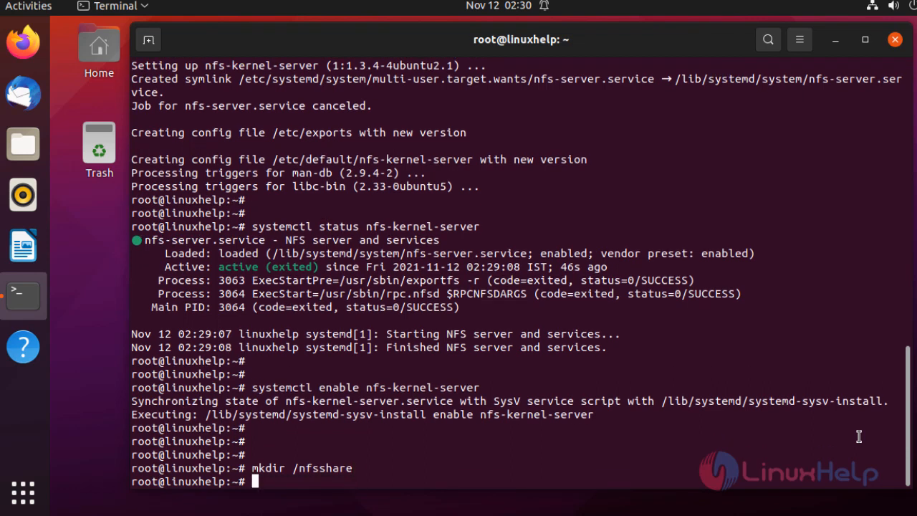
pyautogui.press('Return')
pyautogui.press('Return')
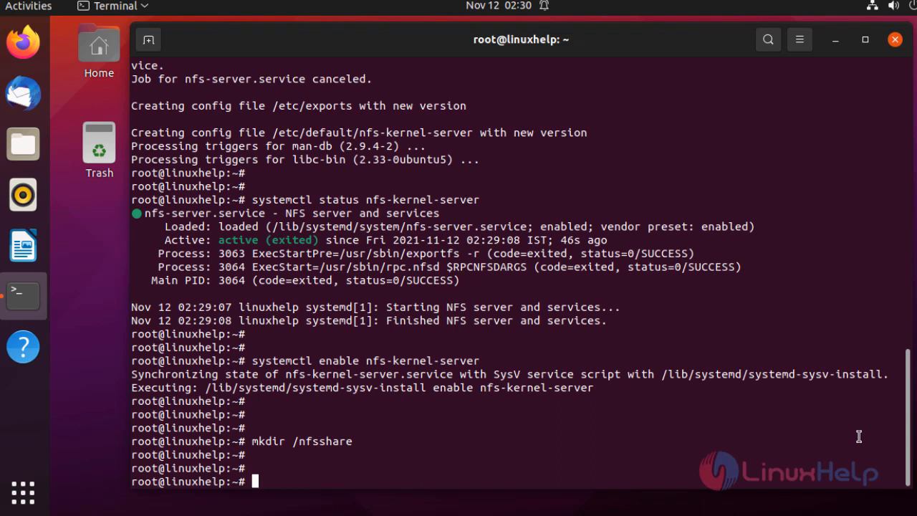
pyautogui.write('ch')
pyautogui.write('mod ')
pyautogui.write('777 ')
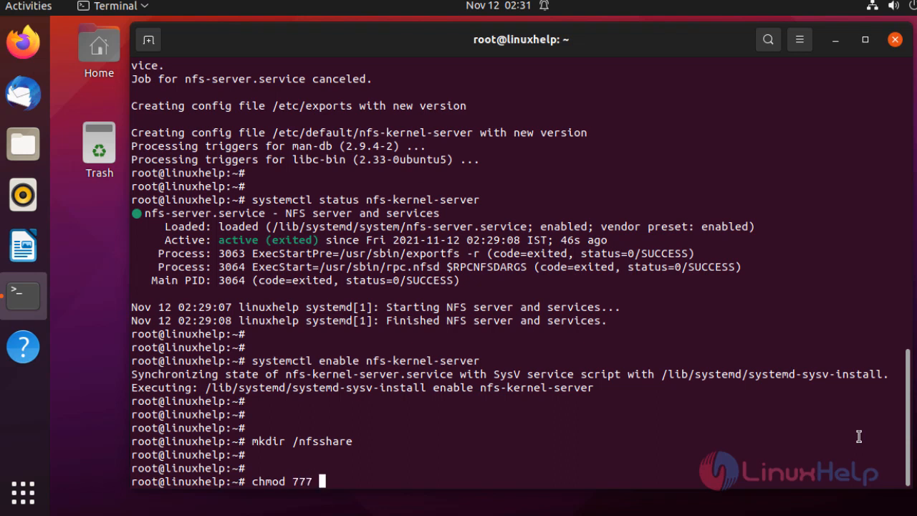
pyautogui.write('-R ')
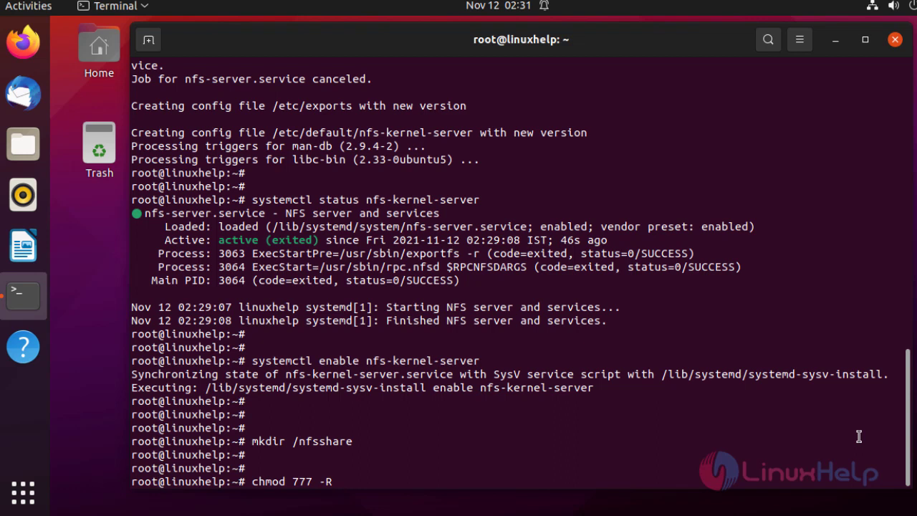
pyautogui.write('/nf')
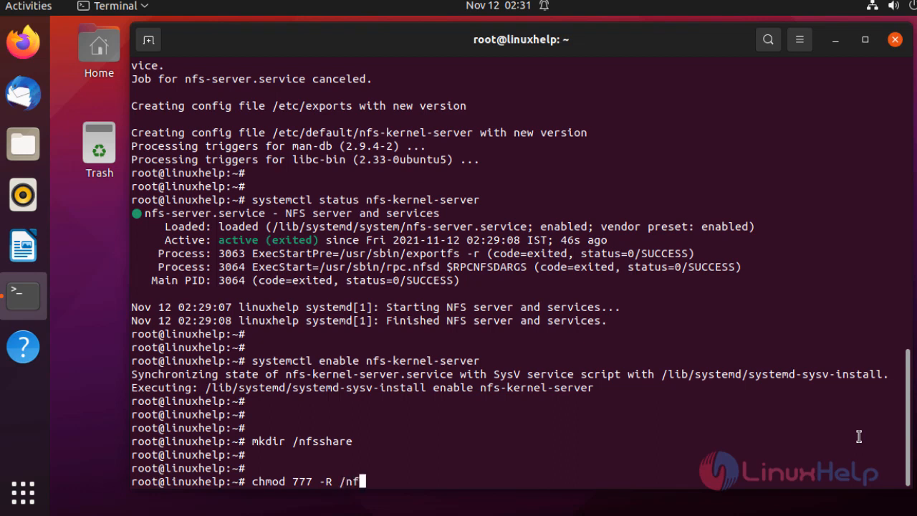
pyautogui.write('s')
pyautogui.write('share')
pyautogui.press('Return')
pyautogui.press('Return')
pyautogui.press('Return')
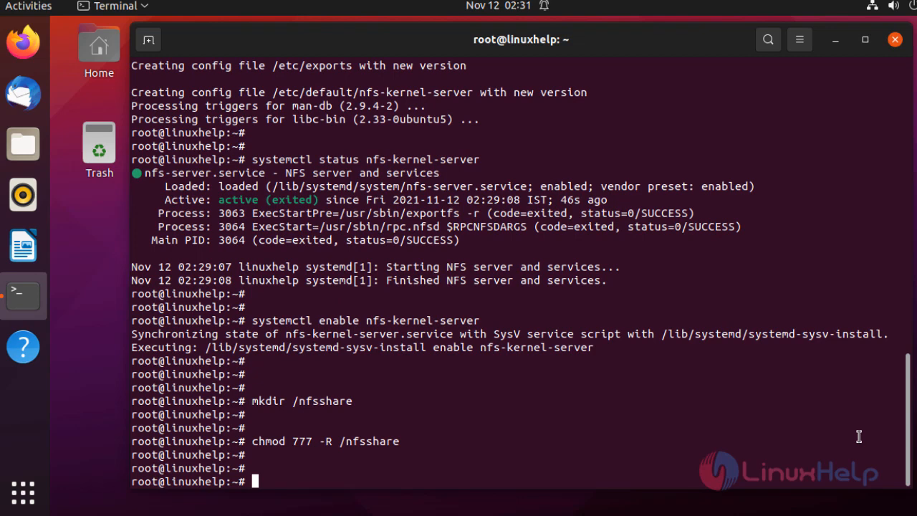
pyautogui.press('Return')
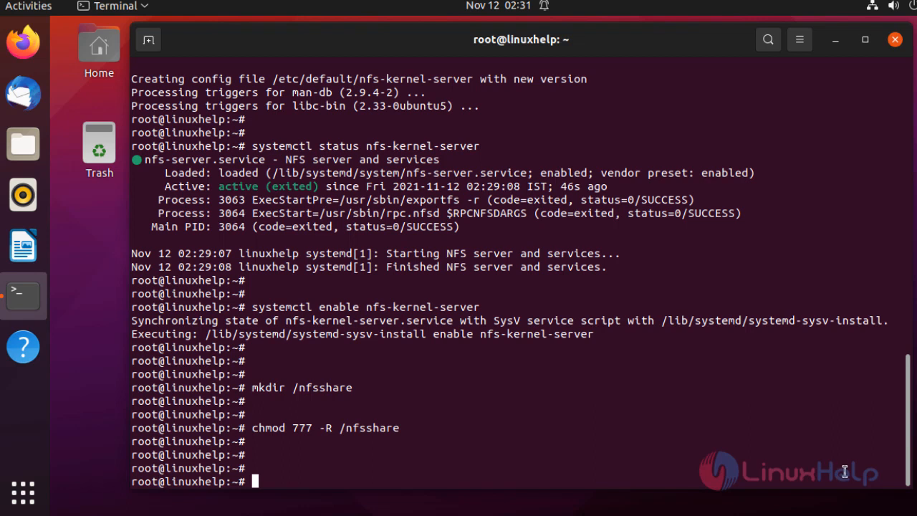
pyautogui.write('v')
pyautogui.write('i /etc/')
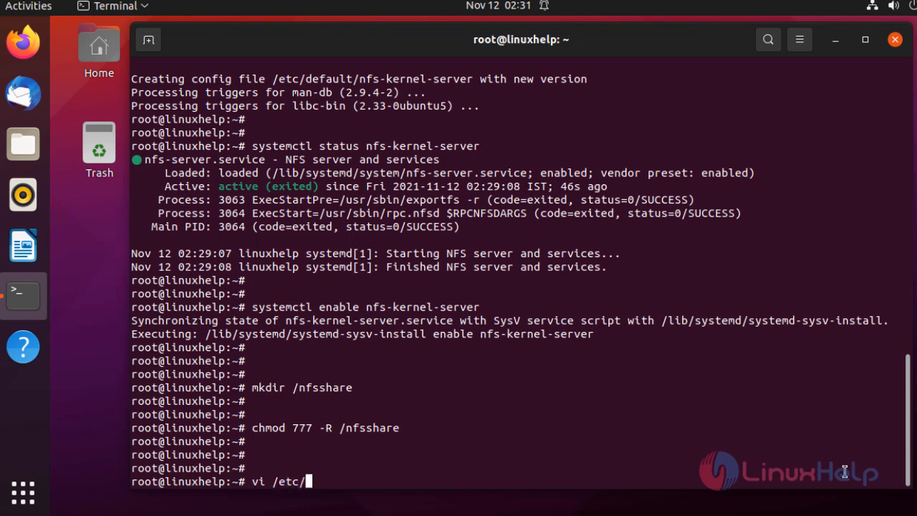
pyautogui.write('ex')
pyautogui.write('port')
pyautogui.write('s')
# Run vi /etc/exports to edit the NFS exports file.
pyautogui.press('Return')
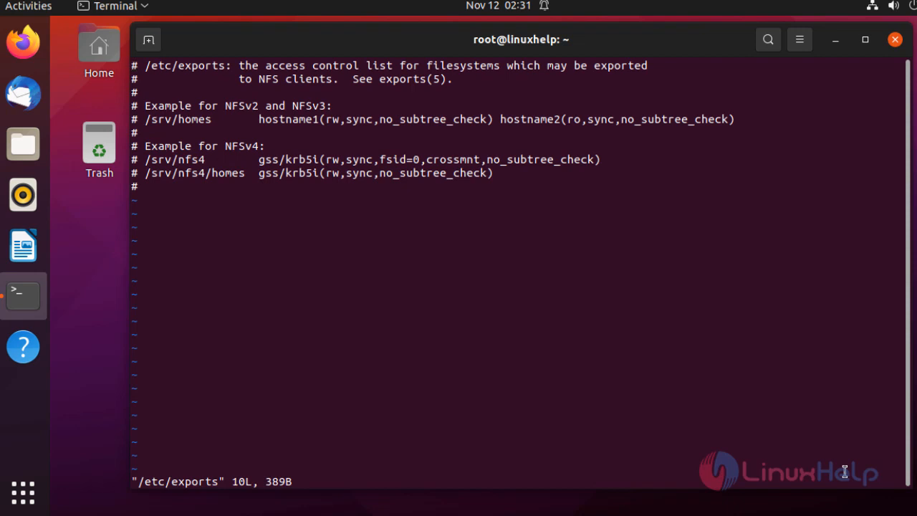
# Start a new line below the NFSv2/NFSv3 example for the /nfsshare 192.168.6.116 entry.
pyautogui.press('Down')
pyautogui.press('Down')
pyautogui.press('Down')
pyautogui.press('o')
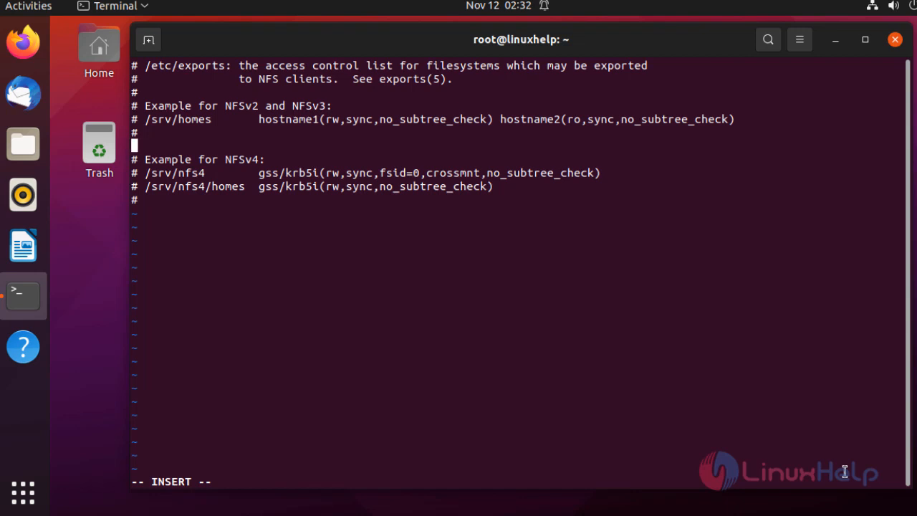
pyautogui.write('/nf')
pyautogui.write('sshare')
pyautogui.write('19')
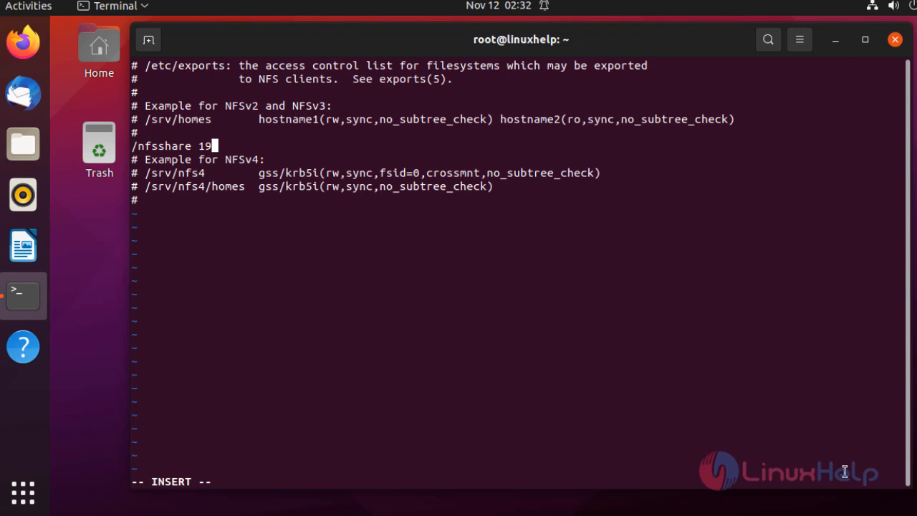
pyautogui.write('2.168')
pyautogui.write('.6')
pyautogui.write('.116')
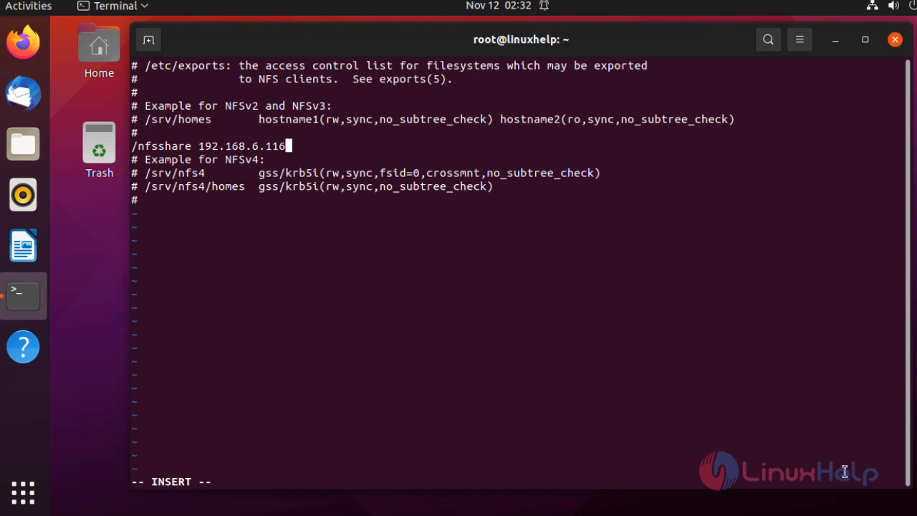
pyautogui.write('(')
pyautogui.write('rw')
pyautogui.write(',sy')
pyautogui.write('nc')
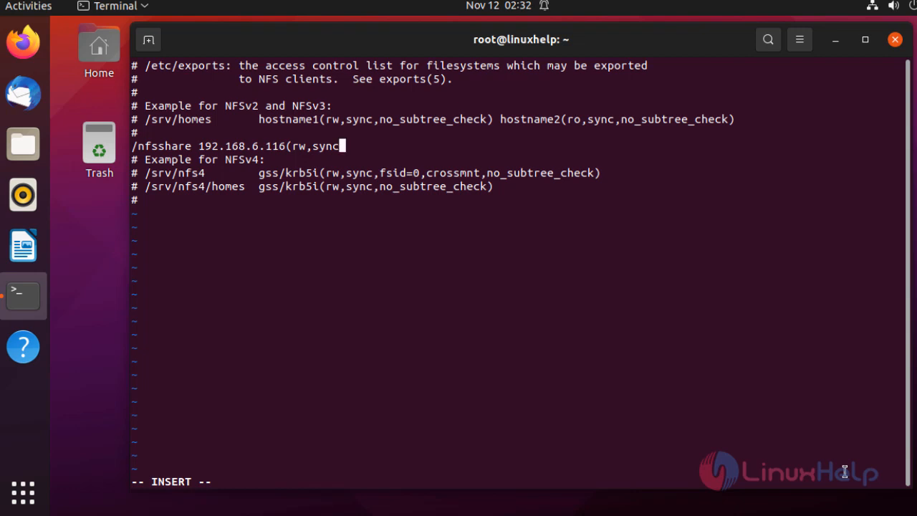
pyautogui.write(',n')
pyautogui.write('o_r')
pyautogui.write('oot_')
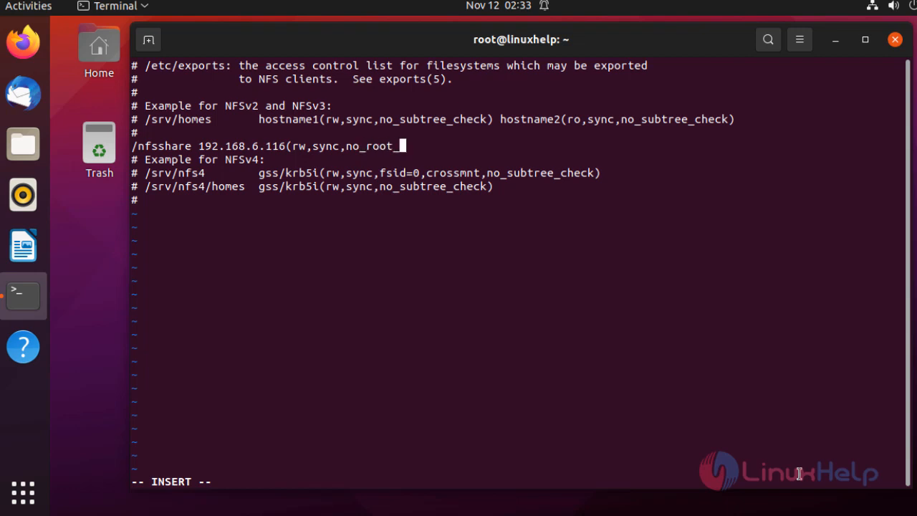
pyautogui.write('squash')
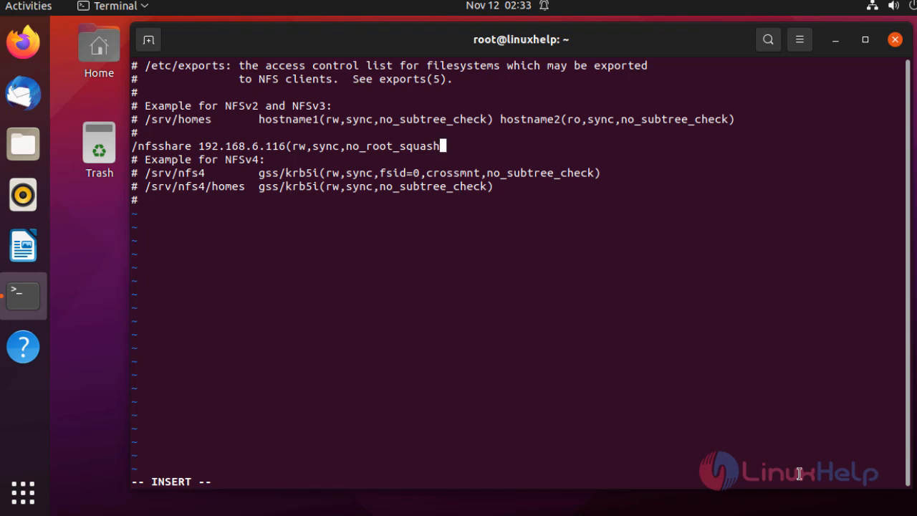
pyautogui.write(',no')
pyautogui.write('_su')
pyautogui.write('btree')
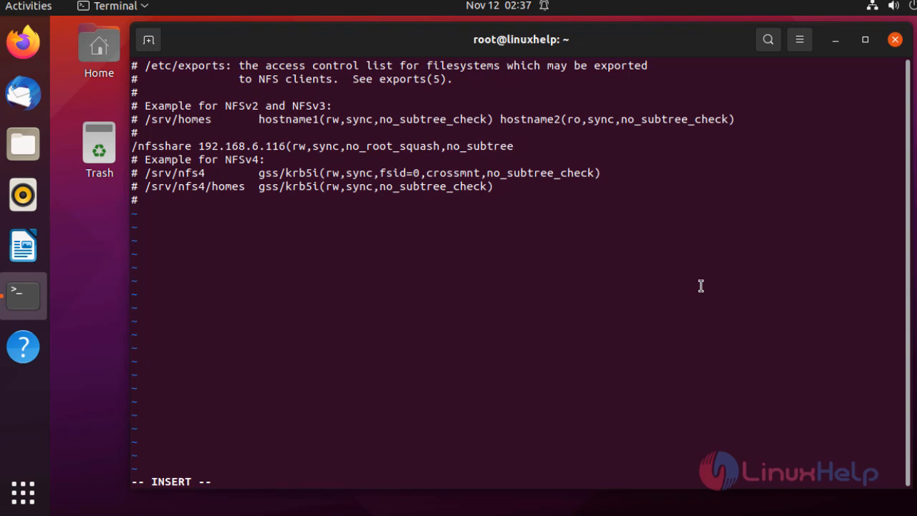
pyautogui.write('_che')
pyautogui.write('ck')
pyautogui.write(')')
# Save /etc/exports with /nfsshare 192.168.6.116(rw,sync,no_root_squash,no_subtree_check) via :wq.
pyautogui.press('Escape')
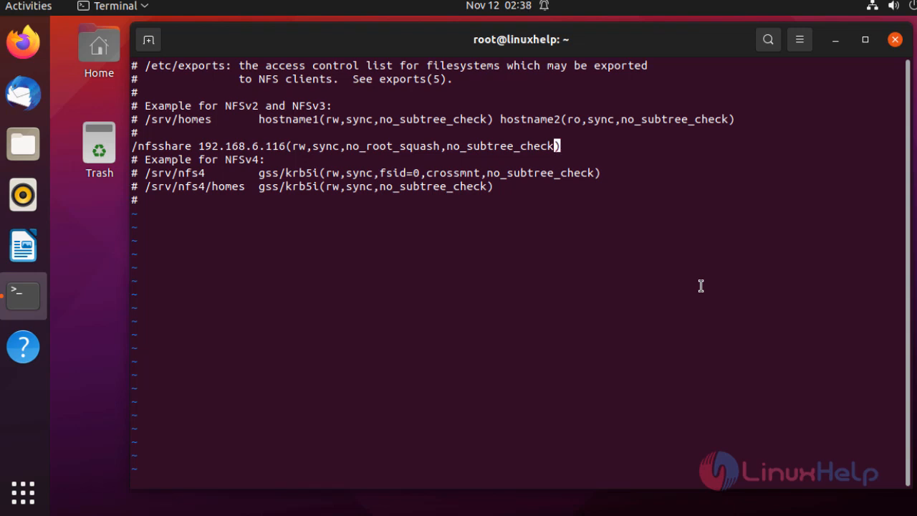
pyautogui.write(':wq')
pyautogui.press('Return')
pyautogui.press('Return')
pyautogui.press('Return')
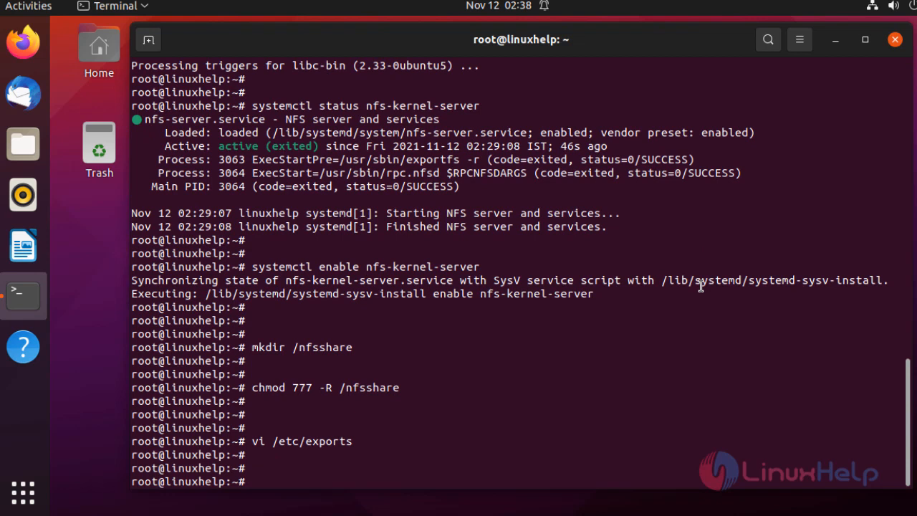
pyautogui.write('systemctl restart nfs-k')
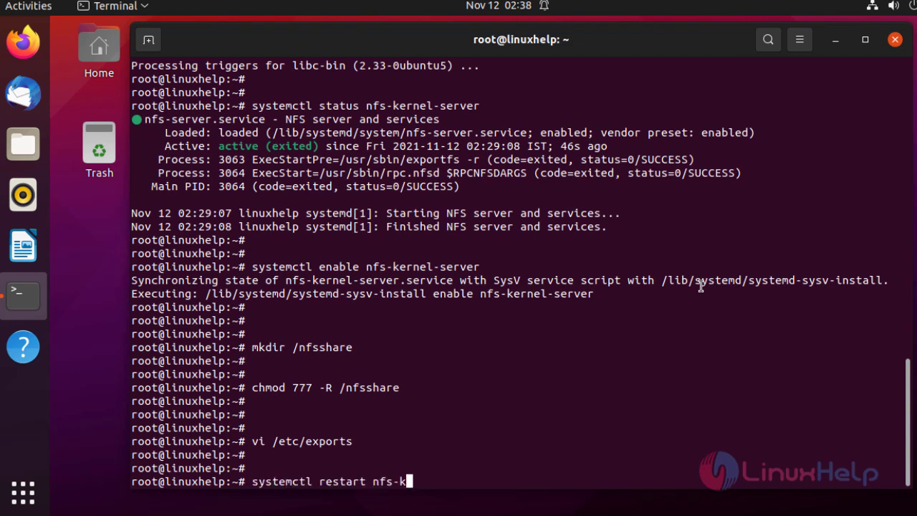
pyautogui.write('ernel')
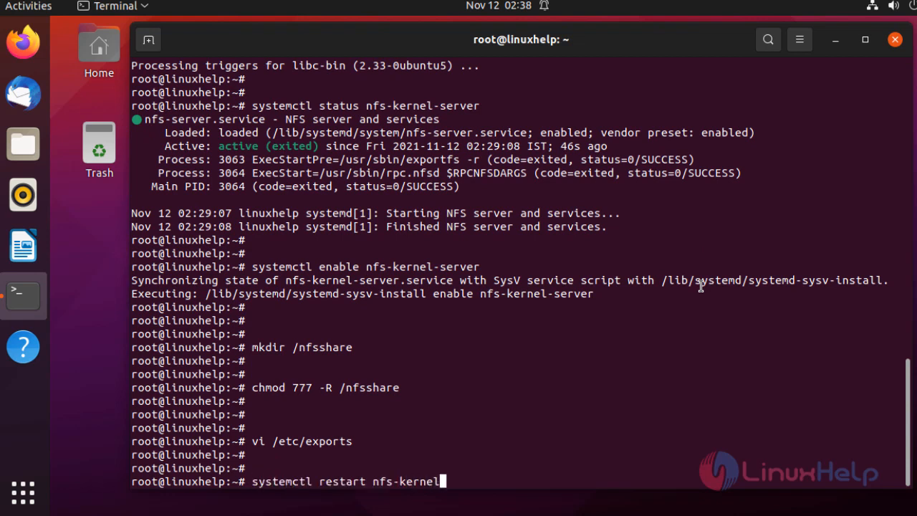
pyautogui.write('-serv')
pyautogui.write('er')
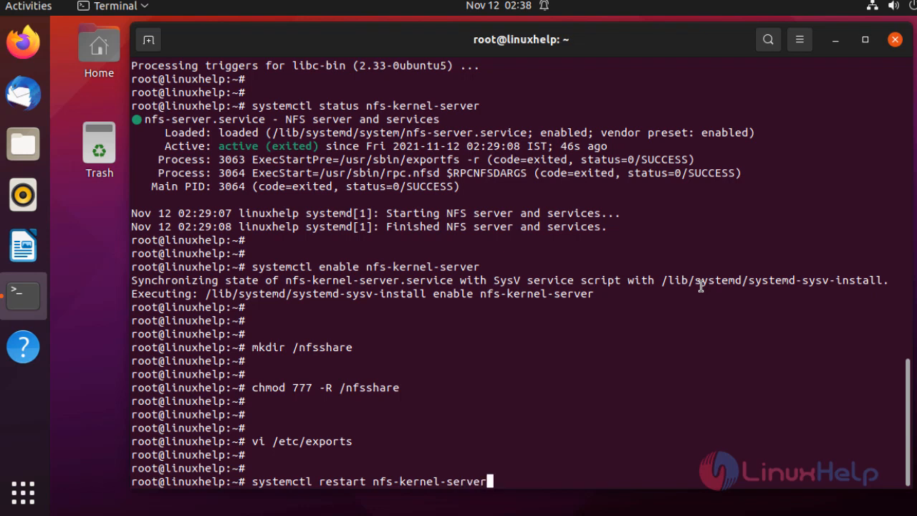
# Run systemctl restart nfs-kernel-server to apply the new export.
pyautogui.press('Return')
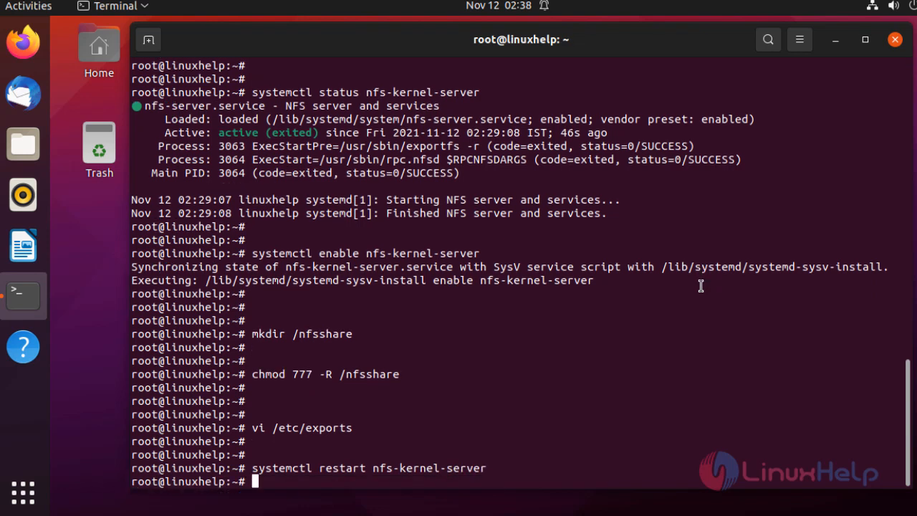
pyautogui.press('Return')
pyautogui.press('Return')
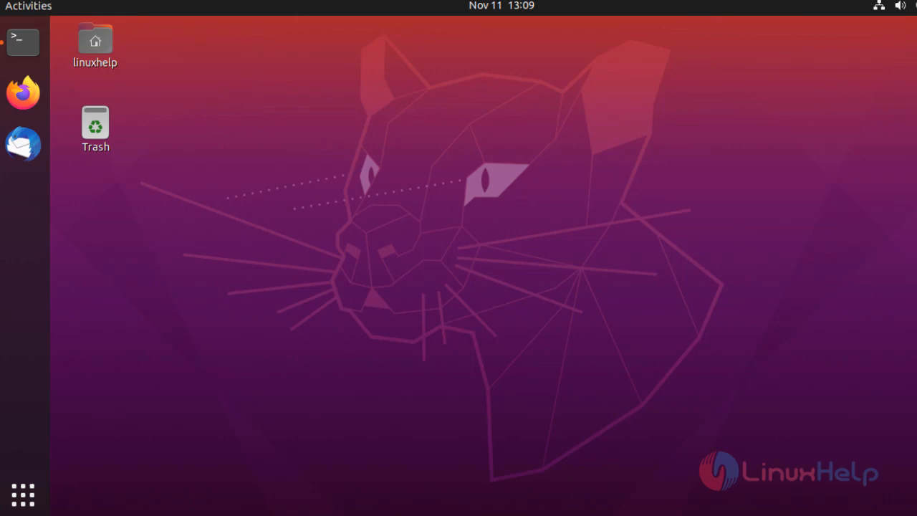
# Restore the terminal window on the client machine linuxhelp2 from the dock.
pyautogui.click(23, 43)
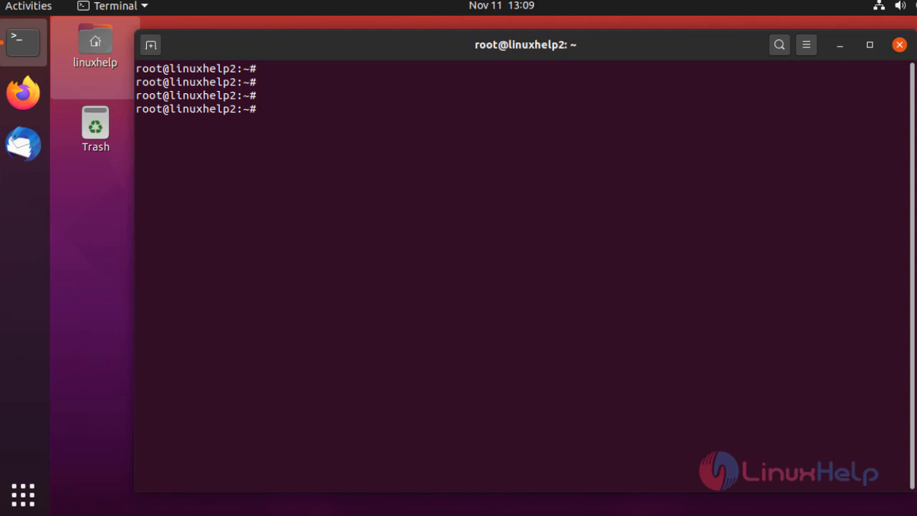
pyautogui.write('ap')
pyautogui.write('t i')
pyautogui.write('nstall')
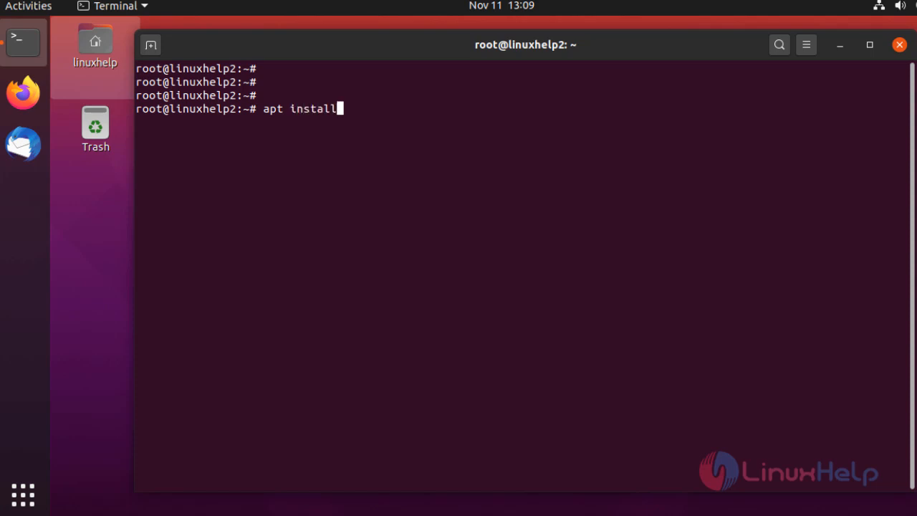
pyautogui.write(' nf')
pyautogui.write('s-com')
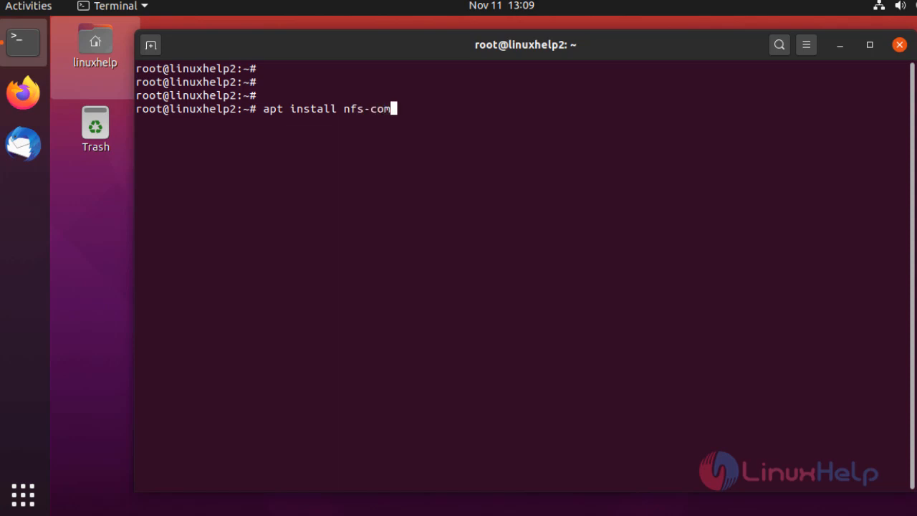
pyautogui.write('mon')
# Run apt install nfs-common on linuxhelp2 and confirm the package list with y.
pyautogui.press('Return')
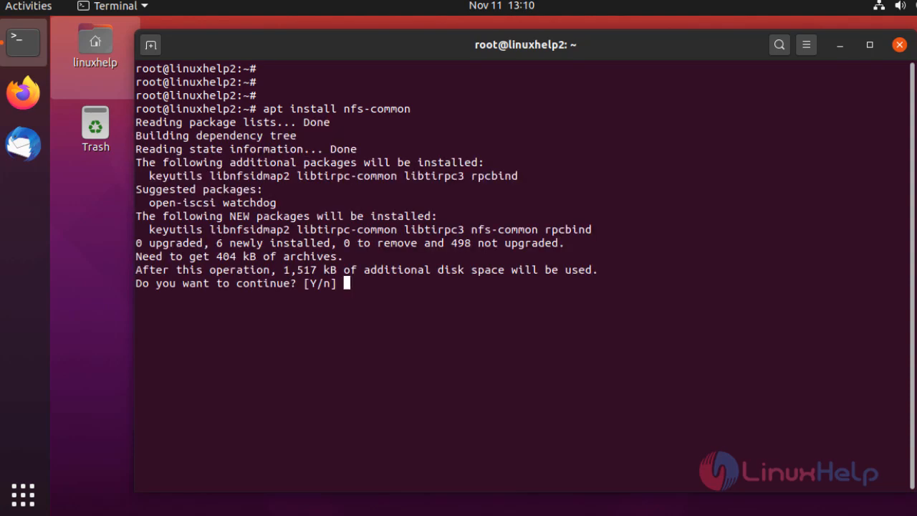
pyautogui.write('y')
pyautogui.press('Return')
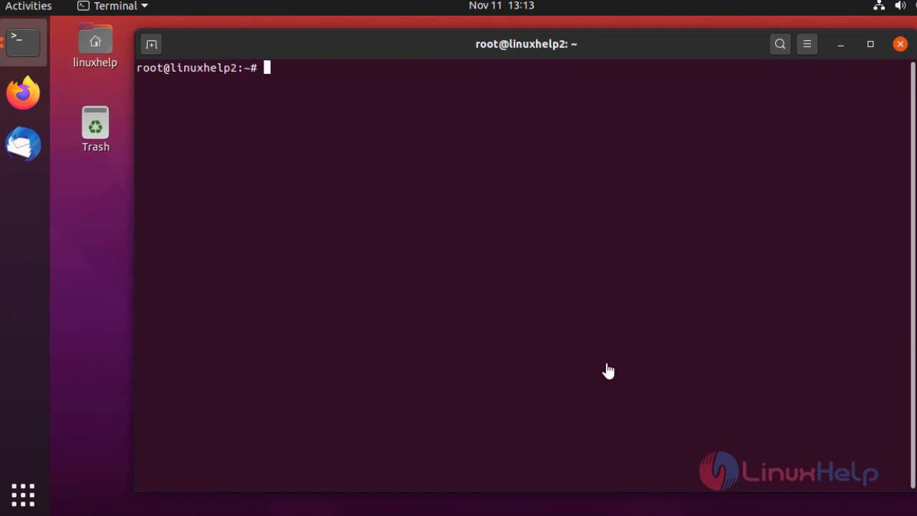
# Create the /nfs mount-point directory on linuxhelp2 with mkdir /nfs.
pyautogui.press('Return')
pyautogui.press('Return')
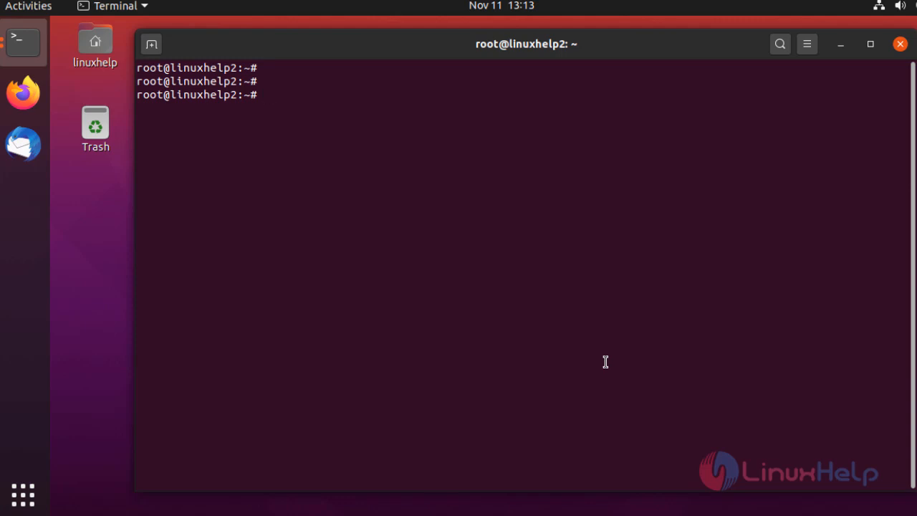
pyautogui.write('mkdi')
pyautogui.write('r')
pyautogui.write(' /n')
pyautogui.write('fs')
pyautogui.press('Return')
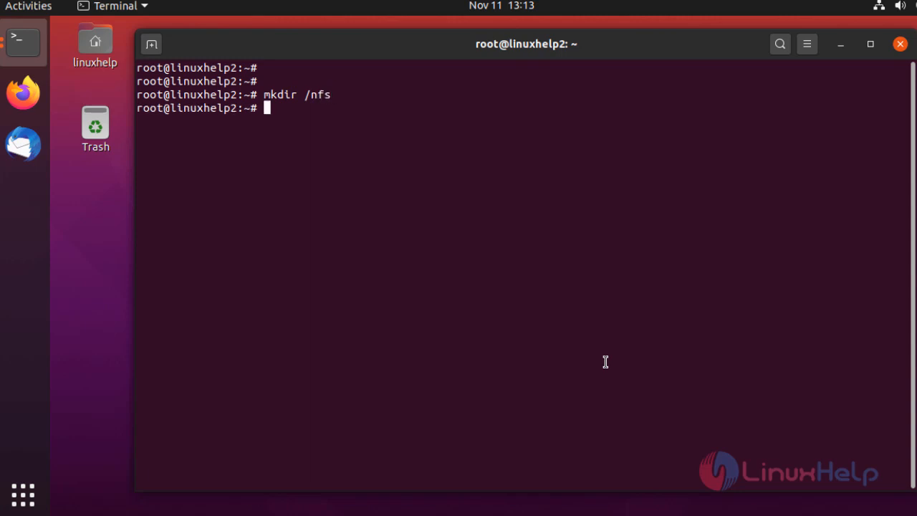
pyautogui.press('Return')
pyautogui.press('Return')
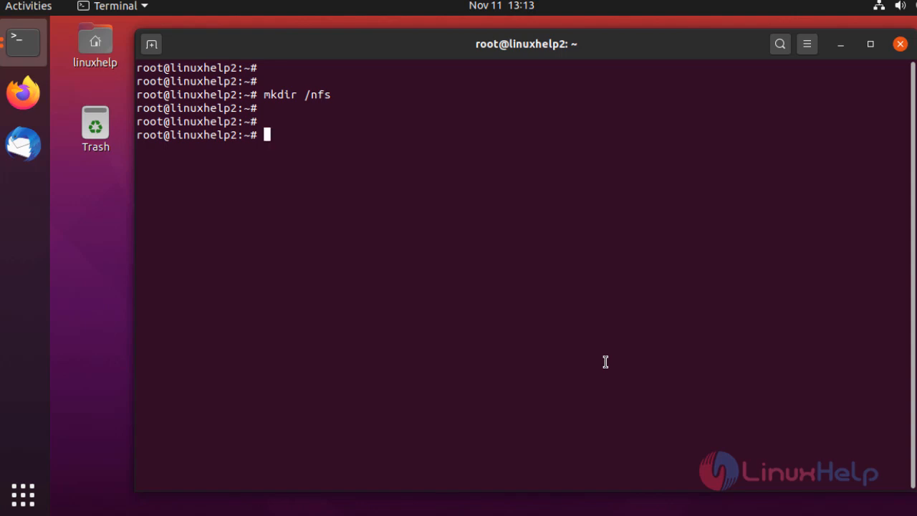
pyautogui.write('mount ')
pyautogui.write('192.1')
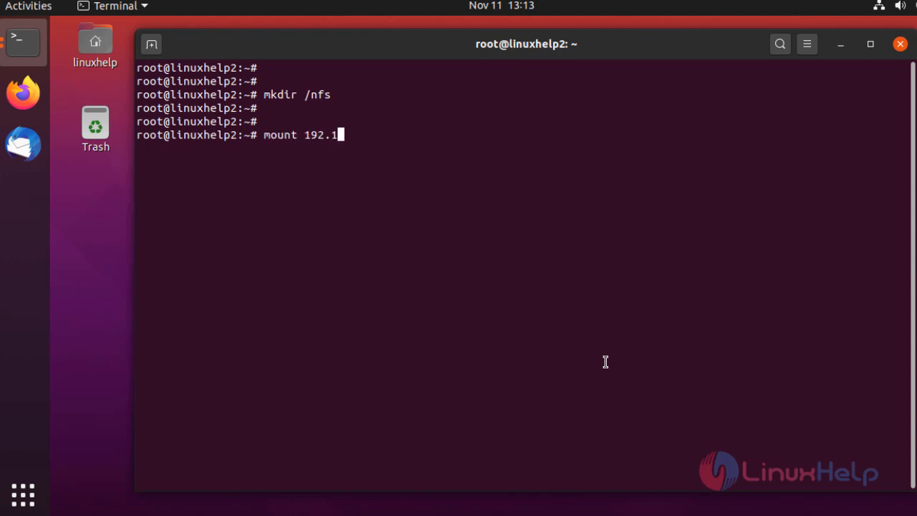
pyautogui.write('68.6.')
pyautogui.write('115')
pyautogui.write(':')
pyautogui.write('/')
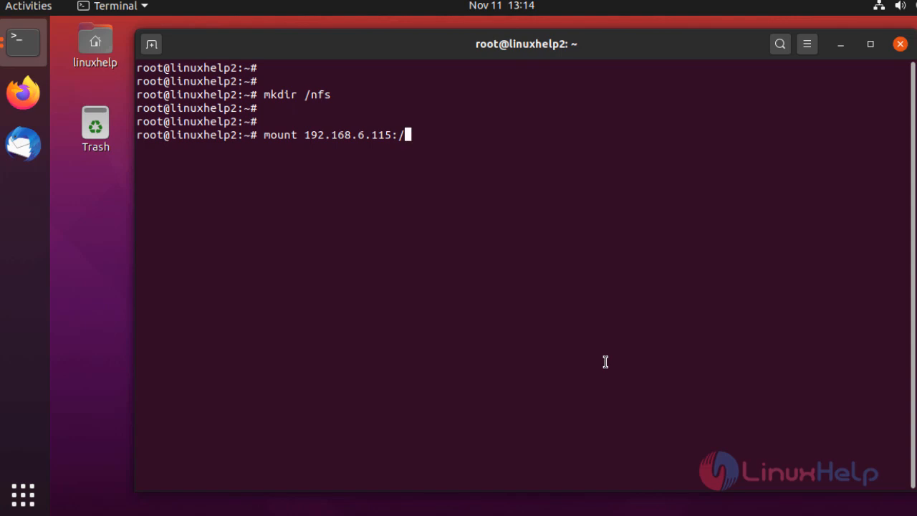
pyautogui.write('nfs')
pyautogui.write('share ')
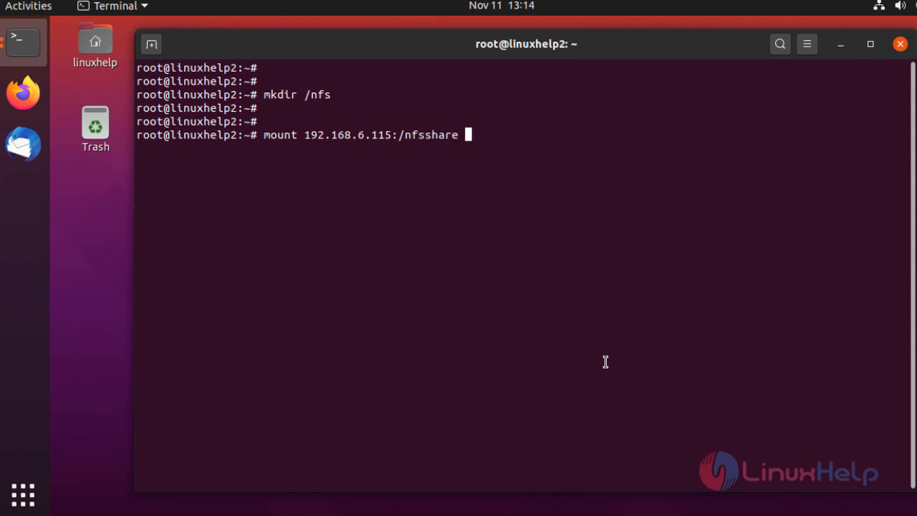
pyautogui.write('/n')
pyautogui.write('fs')
# Mount 192.168.6.115:/nfsshare onto /nfs, reviewing the share path and mount point first.
pyautogui.moveTo(458, 135); pyautogui.dragTo(405, 138)
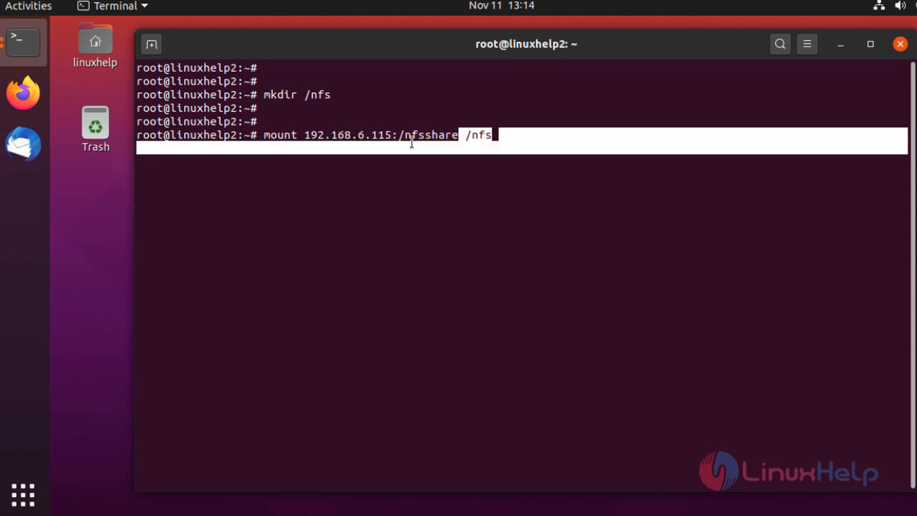
pyautogui.moveTo(466, 136); pyautogui.dragTo(515, 137)
pyautogui.click(515, 137)
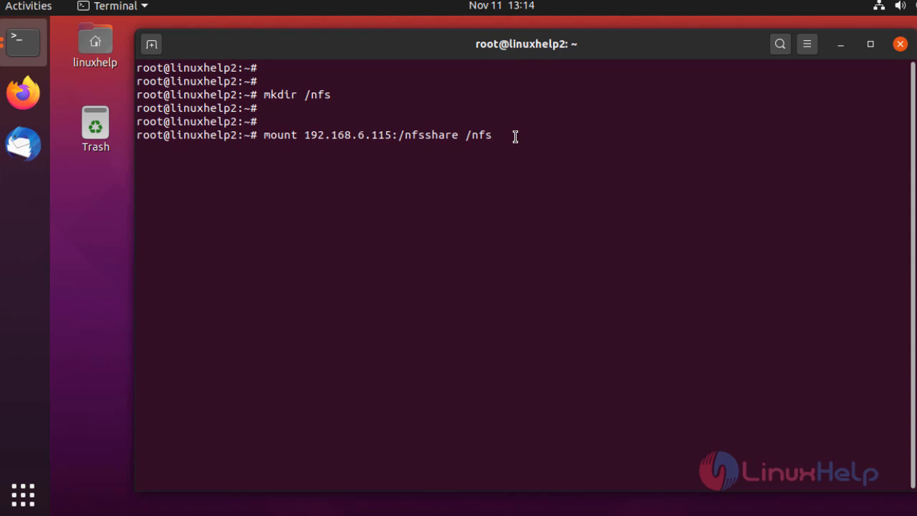
pyautogui.press('Return')
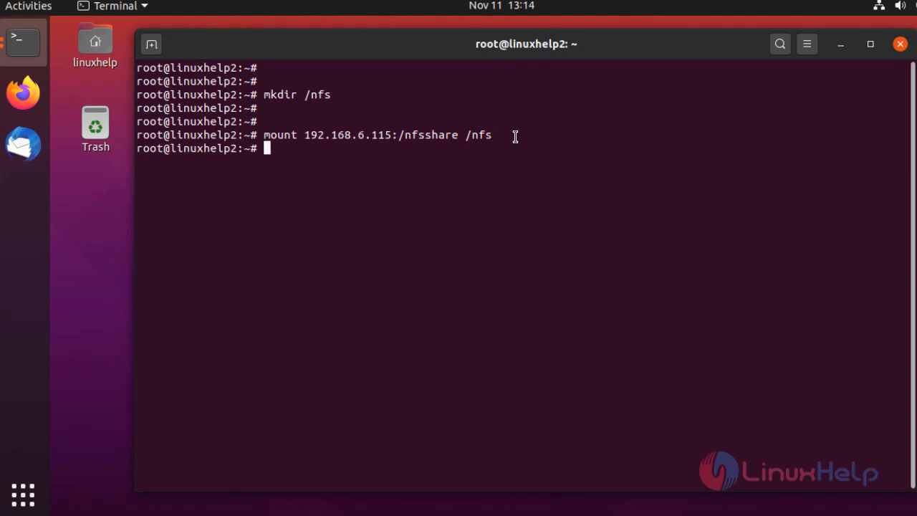
pyautogui.press('Return')
pyautogui.press('Return')
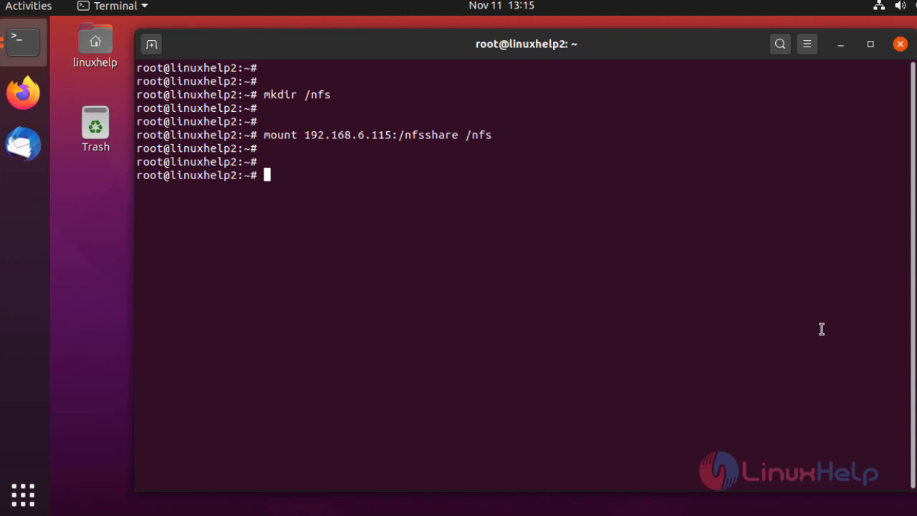
pyautogui.write('touch ')
pyautogui.write('/nf')
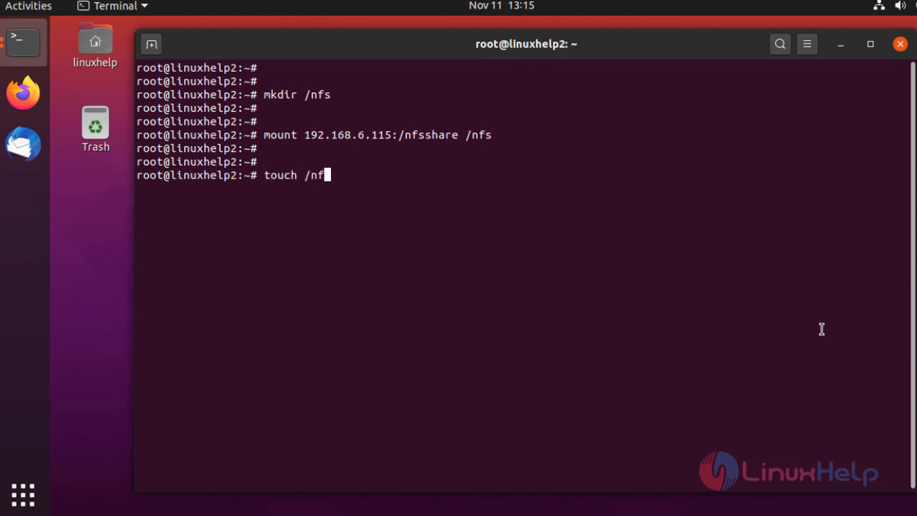
pyautogui.write('s')
pyautogui.write('/')
pyautogui.write('file')
# Create the empty test file /nfs/file on the mounted share with touch.
pyautogui.press('Return')
pyautogui.press('Return')
pyautogui.press('Return')
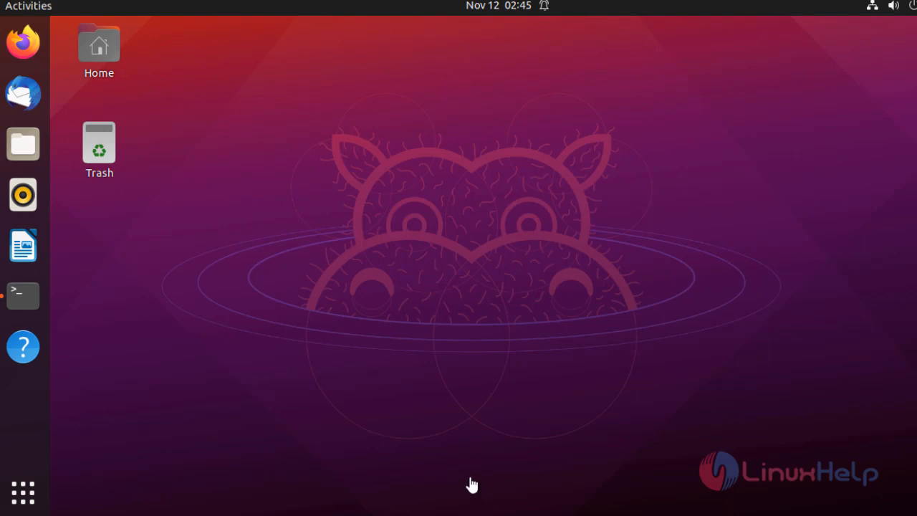
# Return to the server terminal and list the contents of /nfsshare.
pyautogui.click(32, 299)
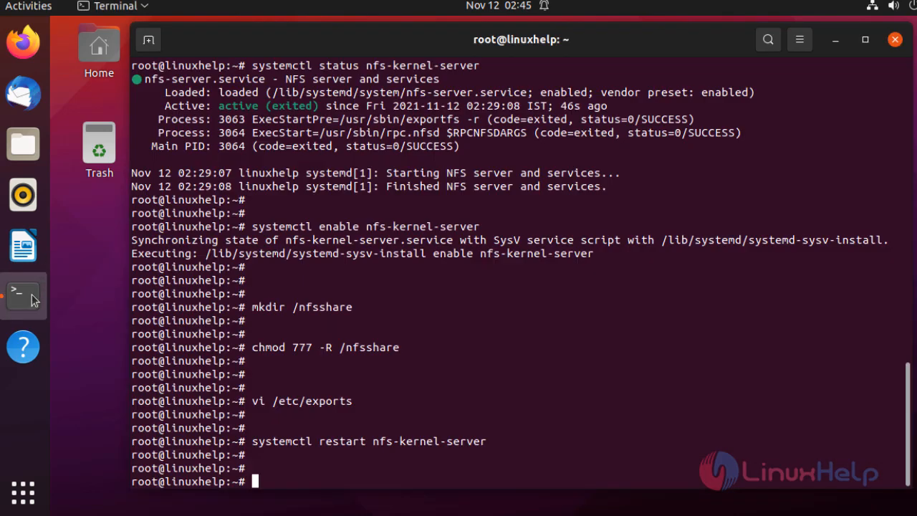
pyautogui.press('Return')
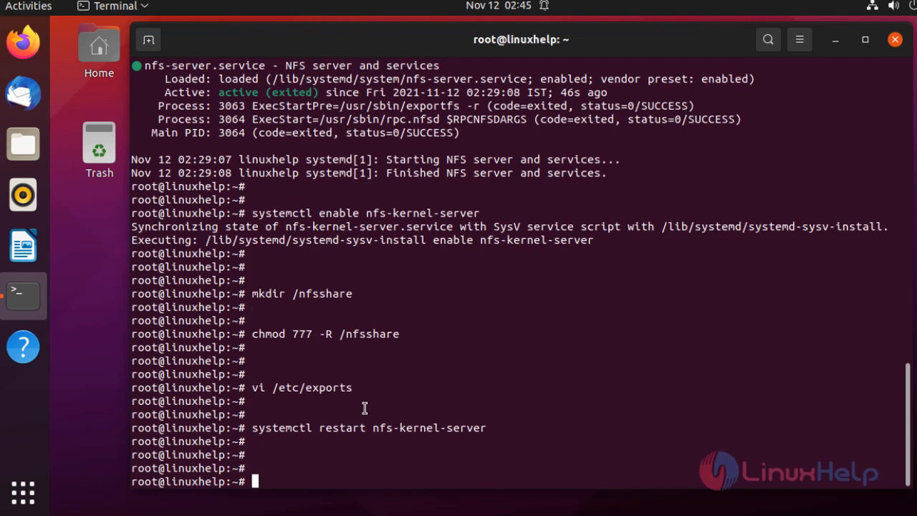
pyautogui.press('Return')
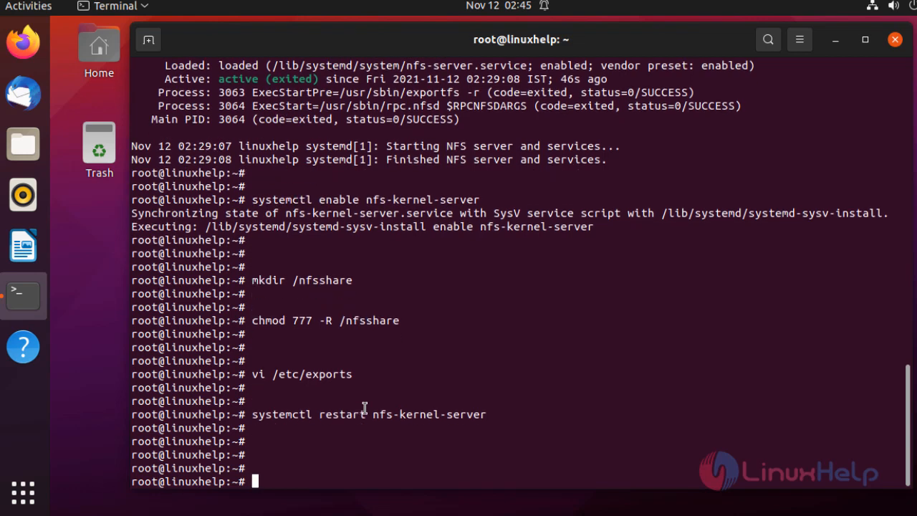
pyautogui.write('ls')
pyautogui.write(' /')
pyautogui.write('nfsshare')
pyautogui.press('Return')
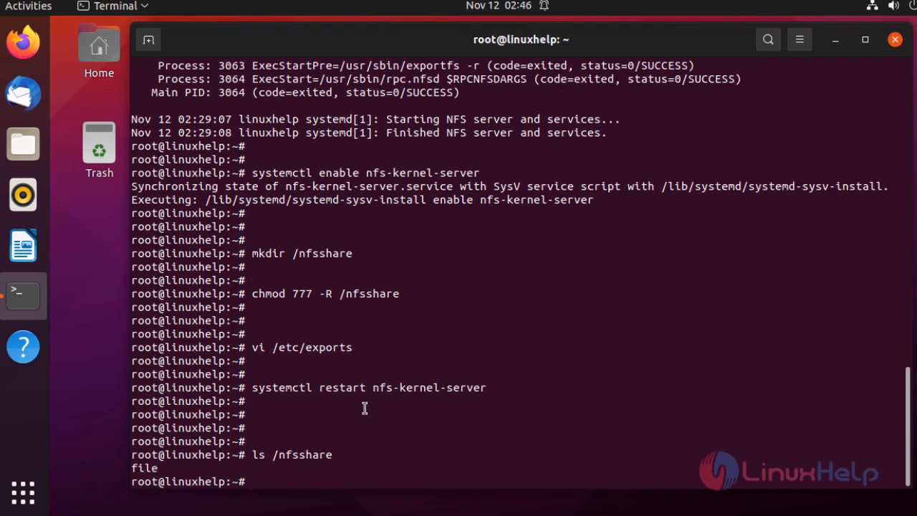
# Highlight 'file' in the ls output, confirming the client's test file reached the server.
pyautogui.doubleClick(144, 467)
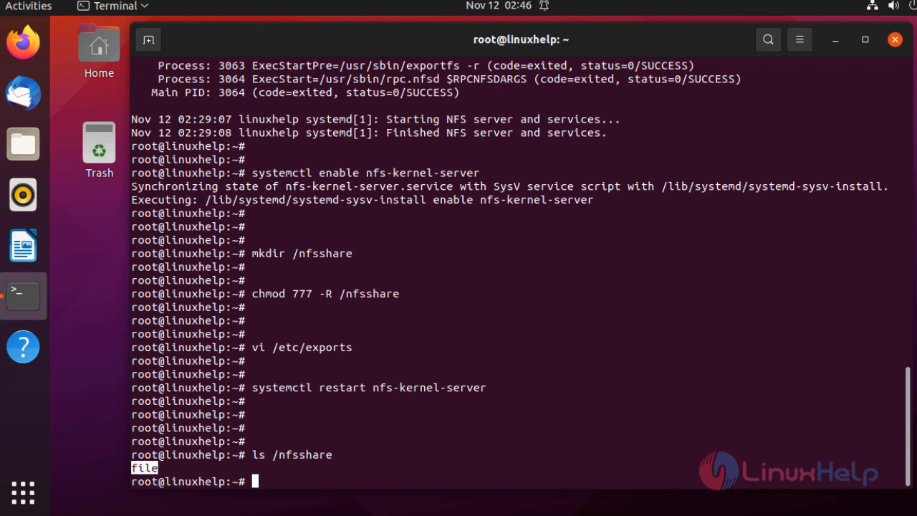
pyautogui.click(255, 481)
pyautogui.press('Return')
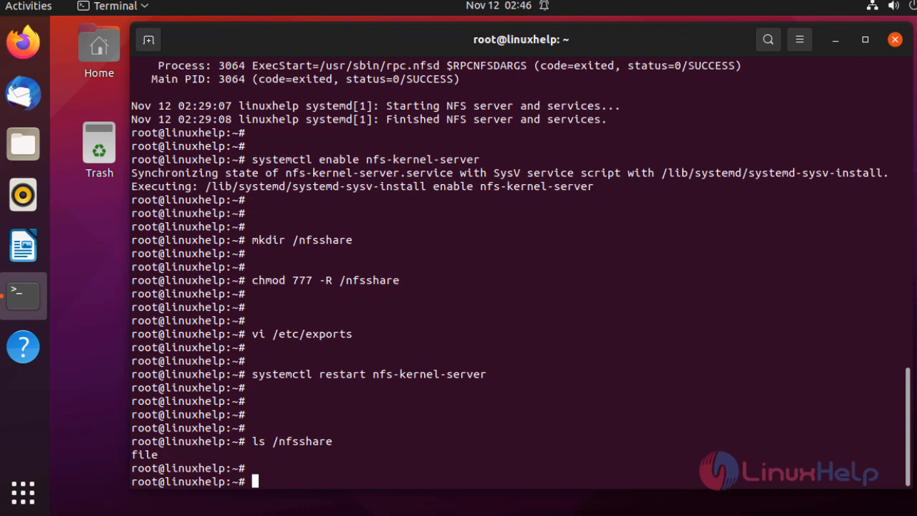
pyautogui.press('Return')
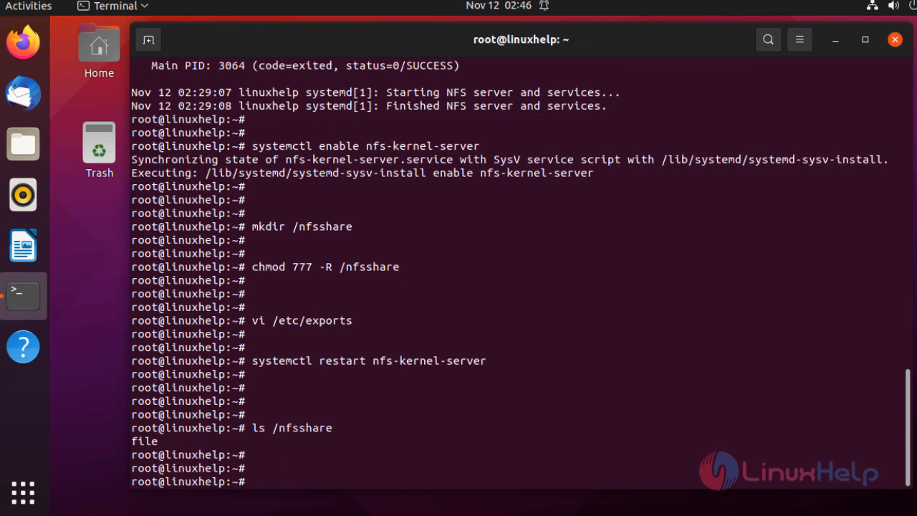